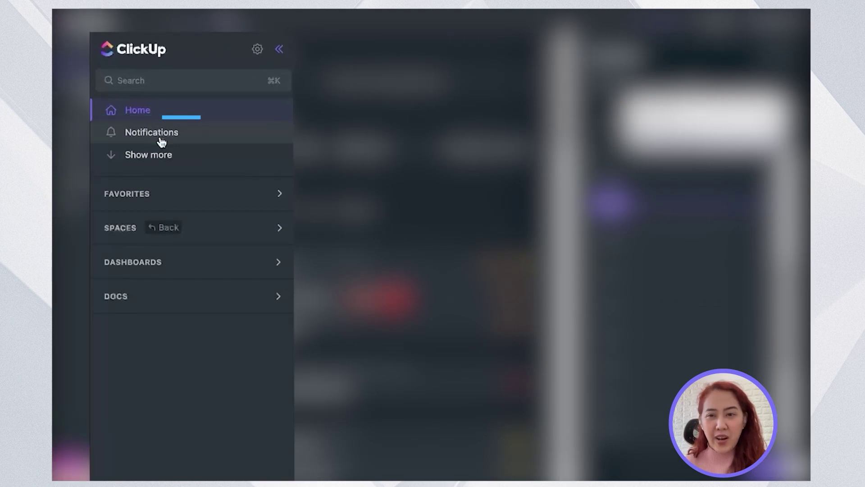
# Clear the Customize Implementation Questionnaire notification under Assigned to me
pyautogui.click(161, 141)
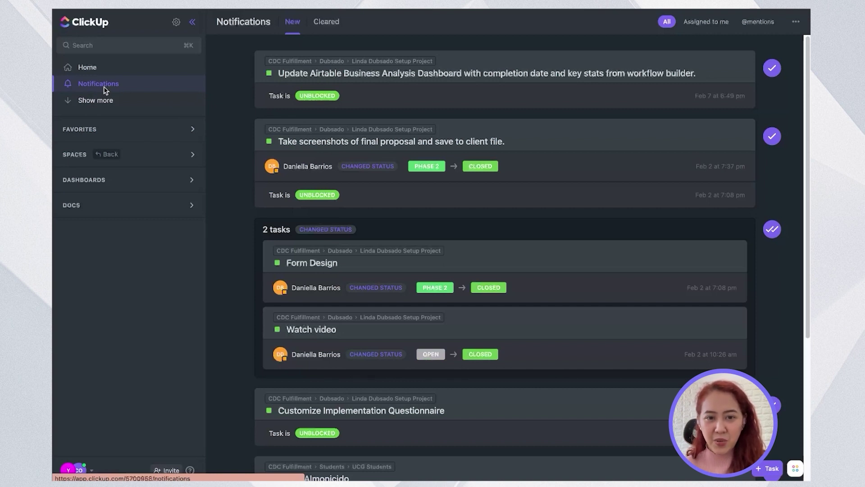
pyautogui.scroll(-4, 690, 325)
pyautogui.scroll(4, 689, 324)
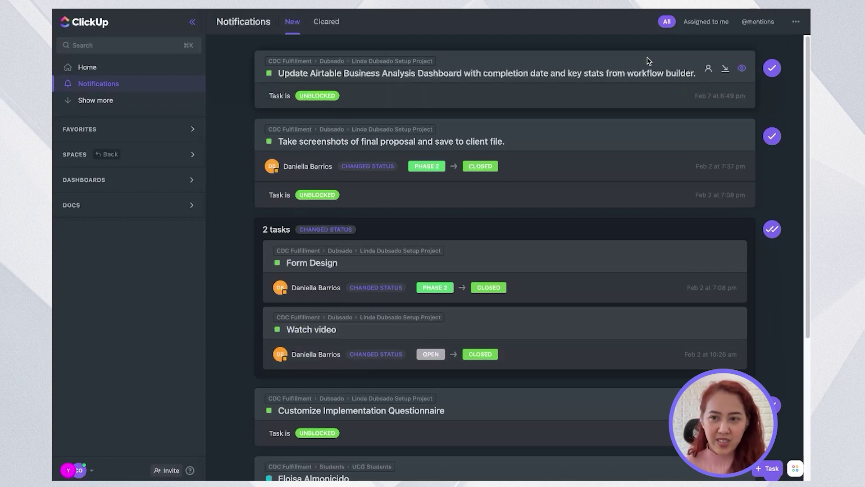
pyautogui.click(688, 26)
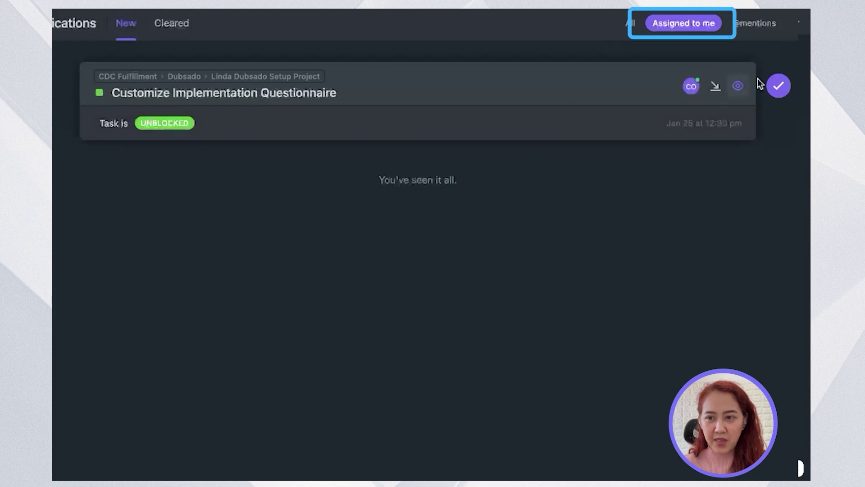
pyautogui.click(777, 86)
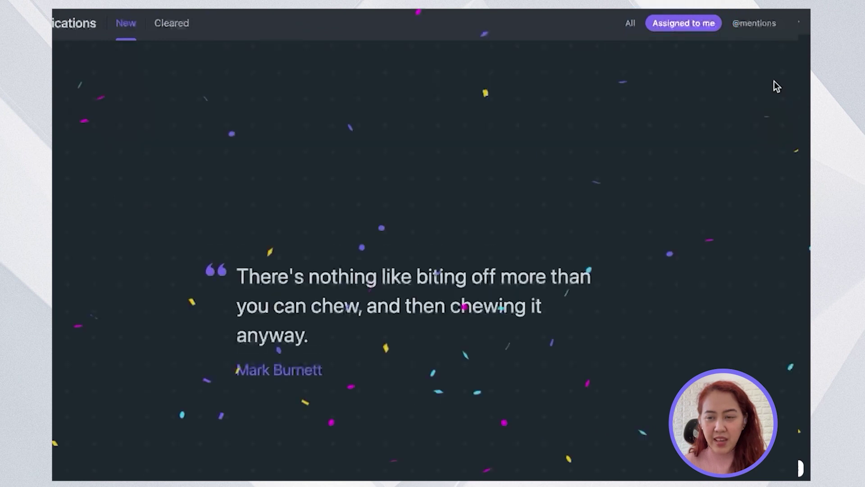
pyautogui.click(743, 30)
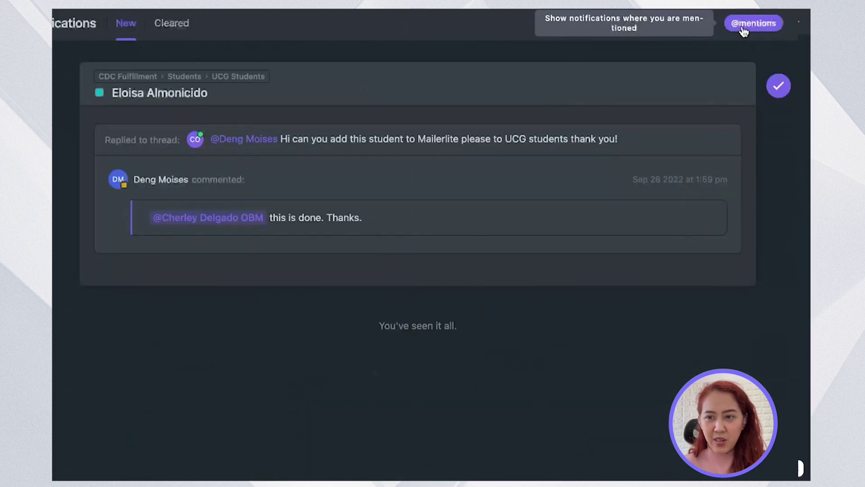
pyautogui.click(772, 86)
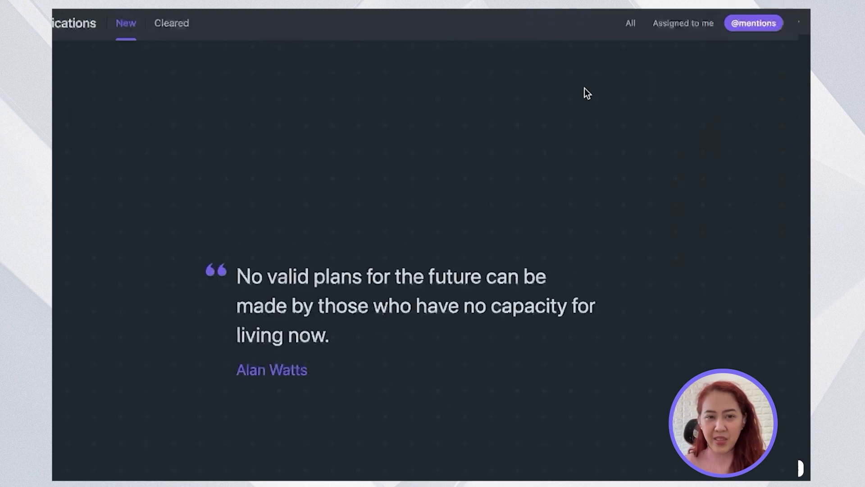
pyautogui.click(129, 31)
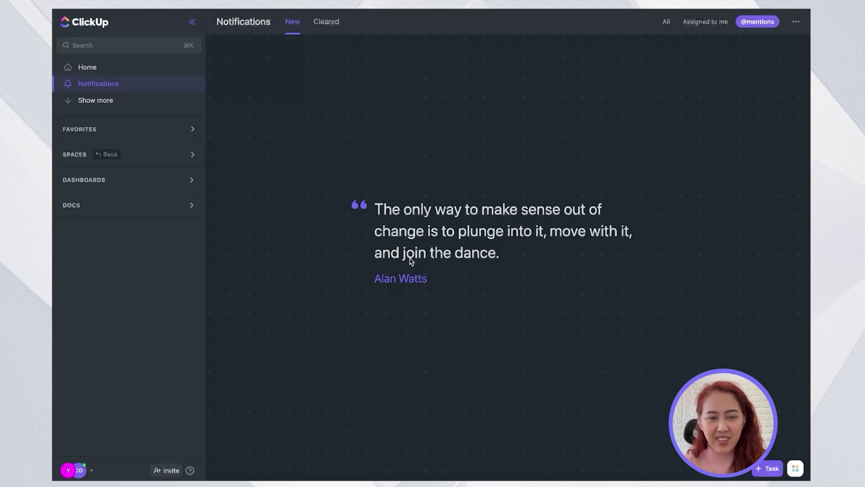
# Add a new List view to the Everything space
pyautogui.click(82, 156)
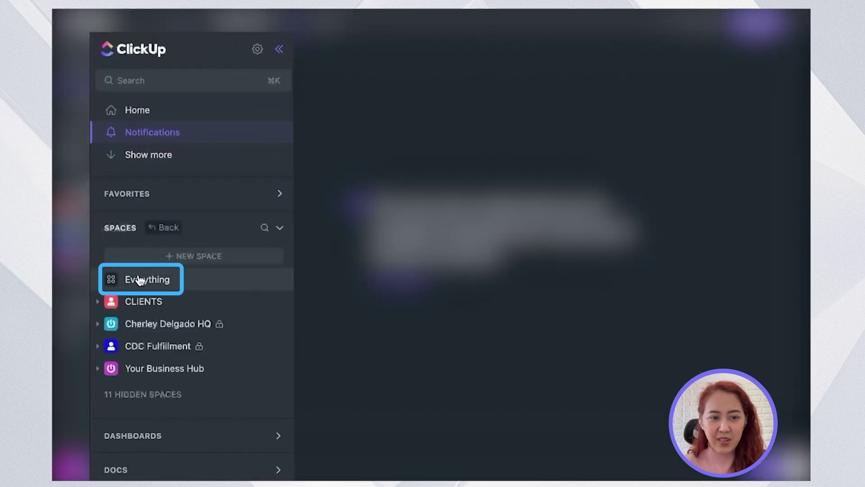
pyautogui.click(137, 279)
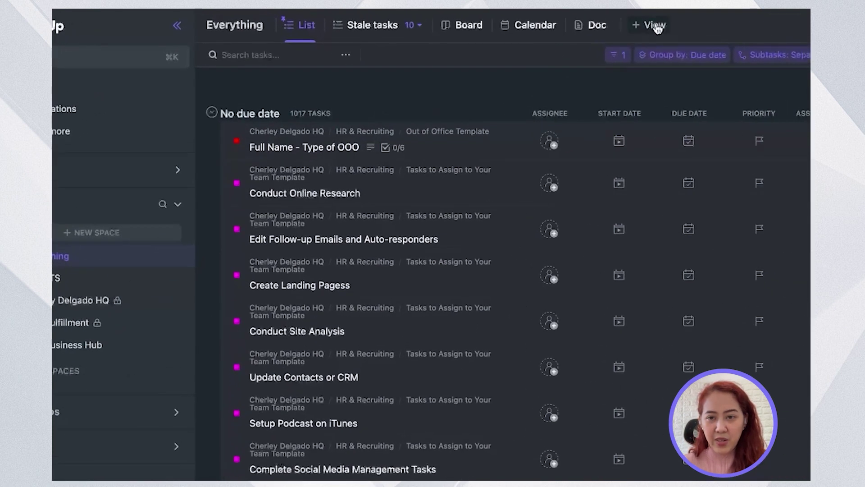
pyautogui.click(653, 26)
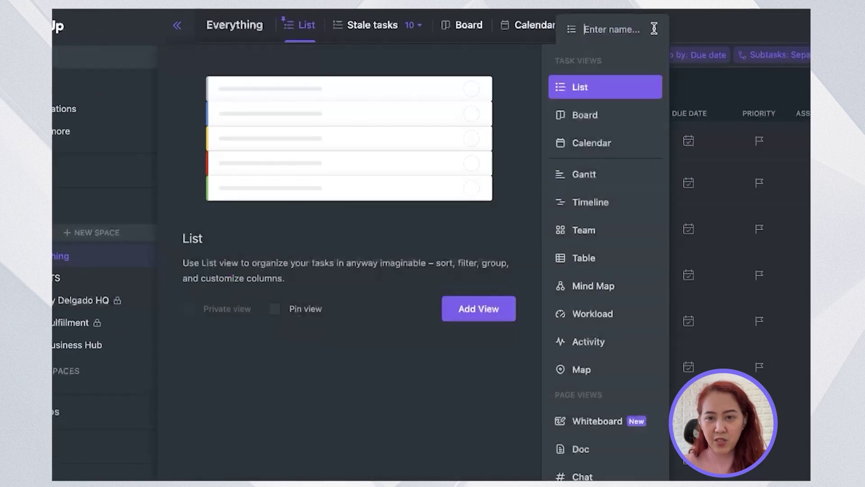
pyautogui.click(468, 321)
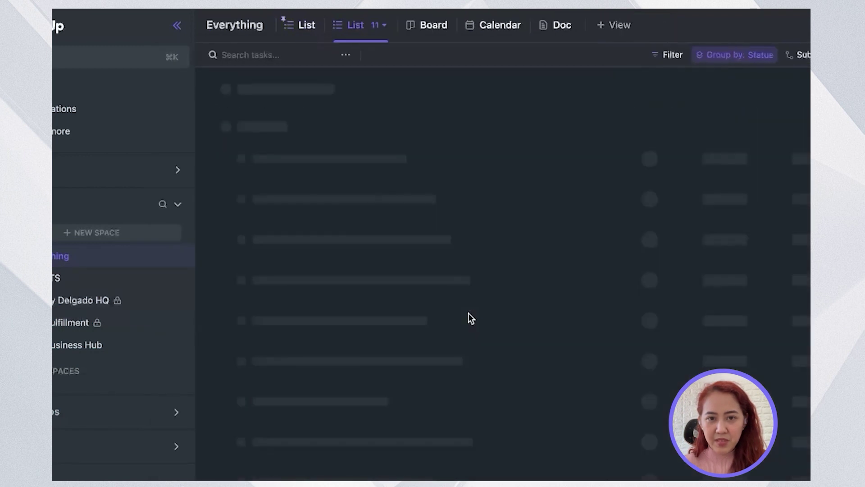
# Rename the new List view to 'High Priority'
pyautogui.click(383, 25)
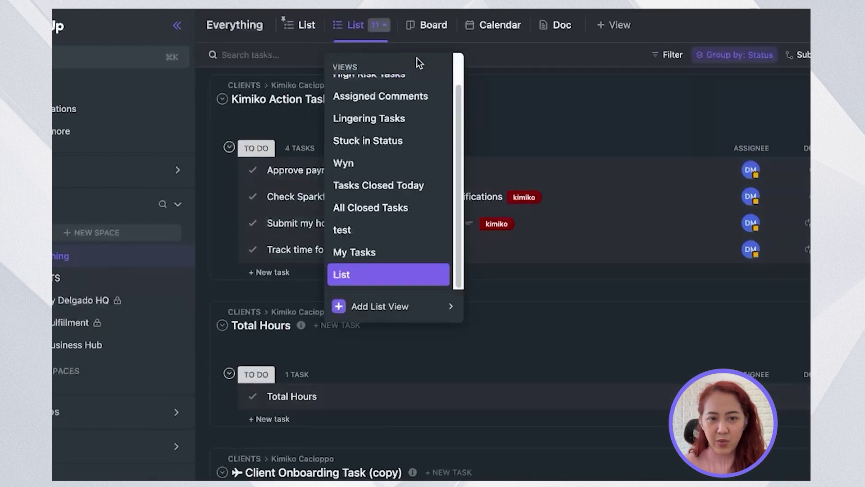
pyautogui.click(434, 275)
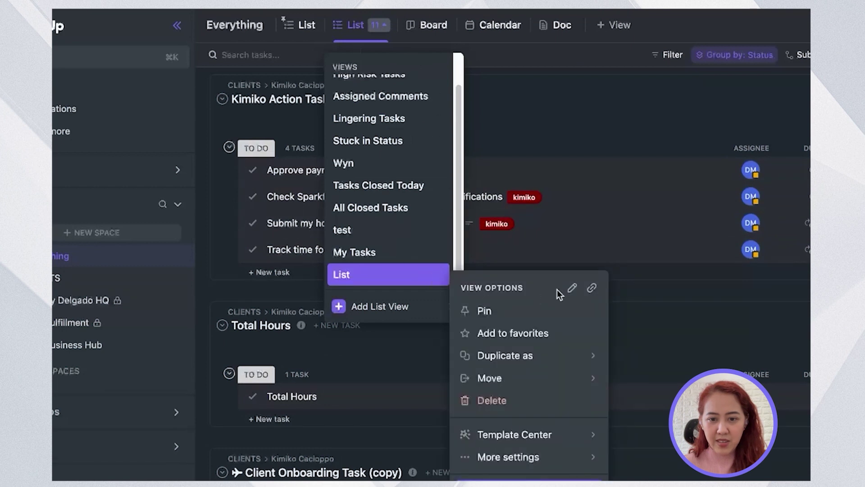
pyautogui.click(569, 289)
pyautogui.press('BackSpace')
pyautogui.press('BackSpace')
pyautogui.press('BackSpace')
pyautogui.press('BackSpace')
pyautogui.write('High Pruo')
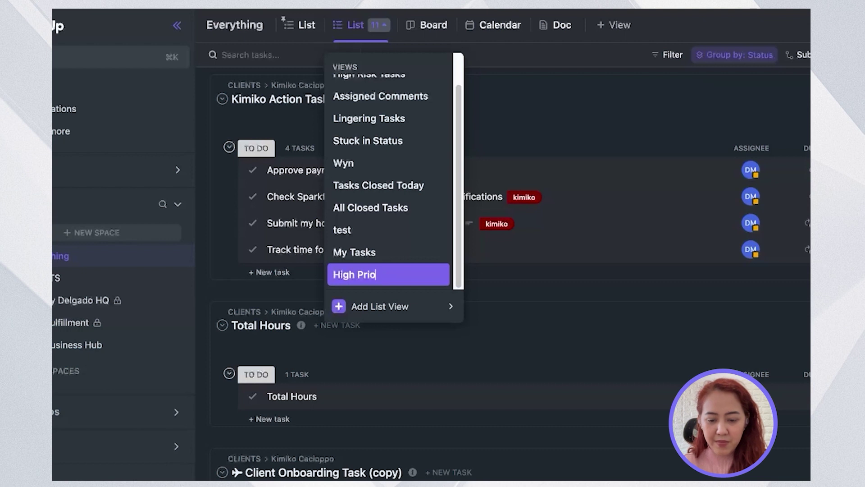
pyautogui.write('rity')
pyautogui.press('Return')
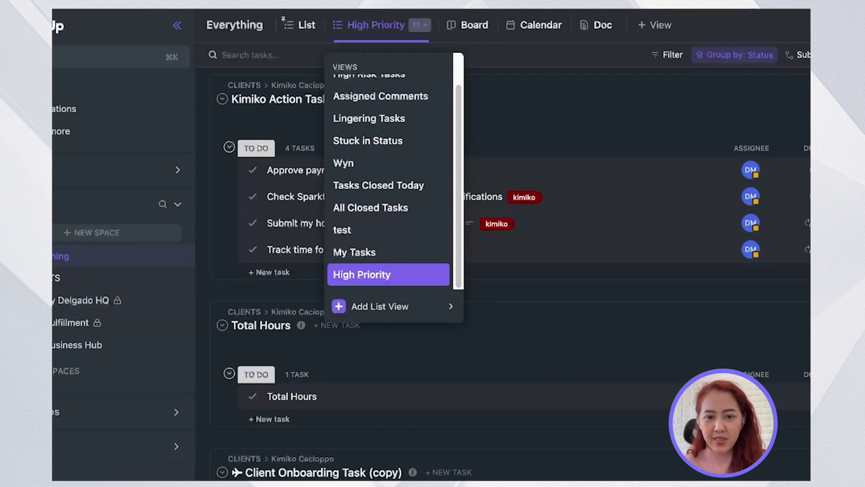
pyautogui.click(644, 109)
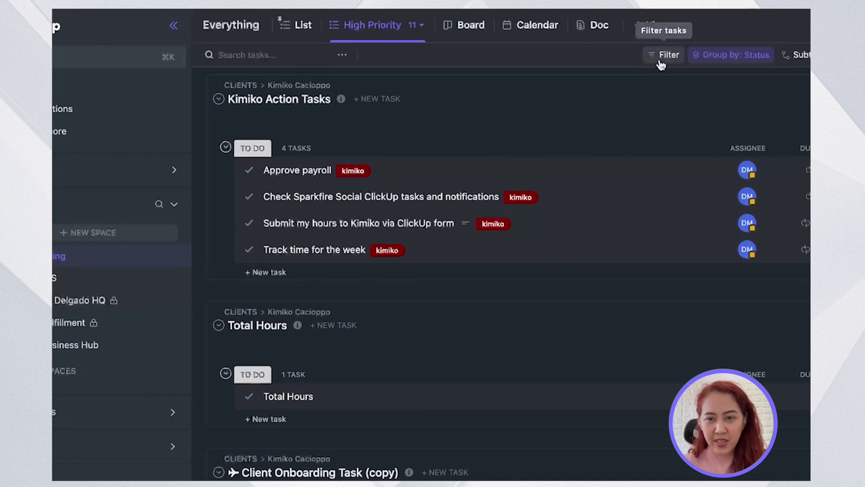
# Filter the High Priority view by Priority to Urgent and High, then save the view
pyautogui.click(614, 62)
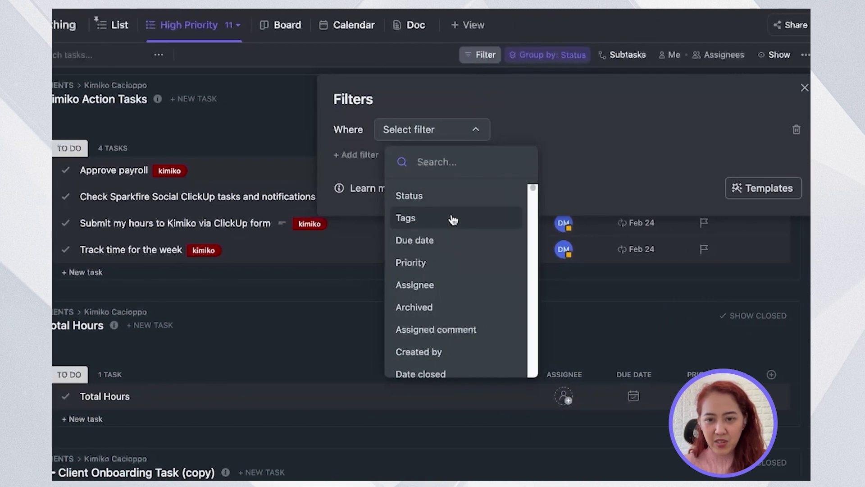
pyautogui.click(435, 260)
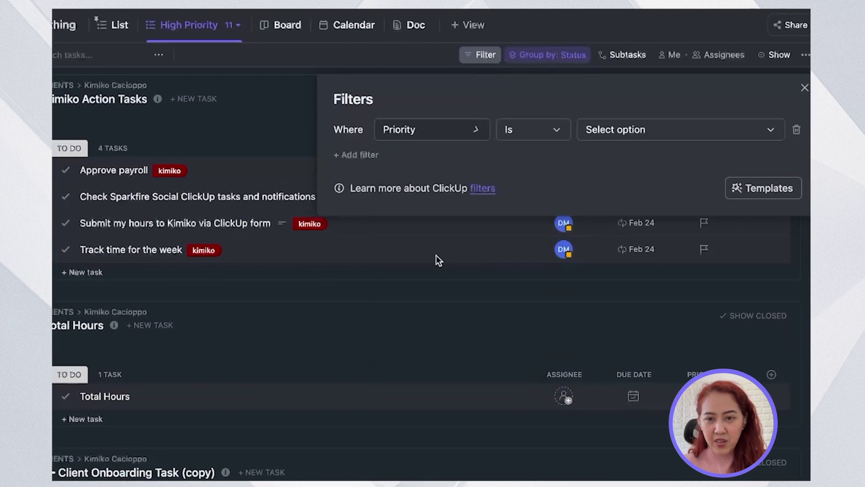
pyautogui.click(648, 139)
pyautogui.click(639, 162)
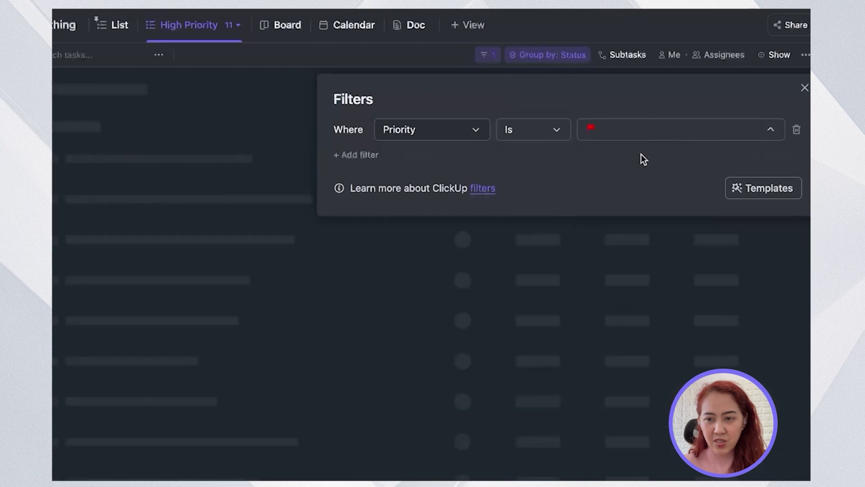
pyautogui.click(620, 195)
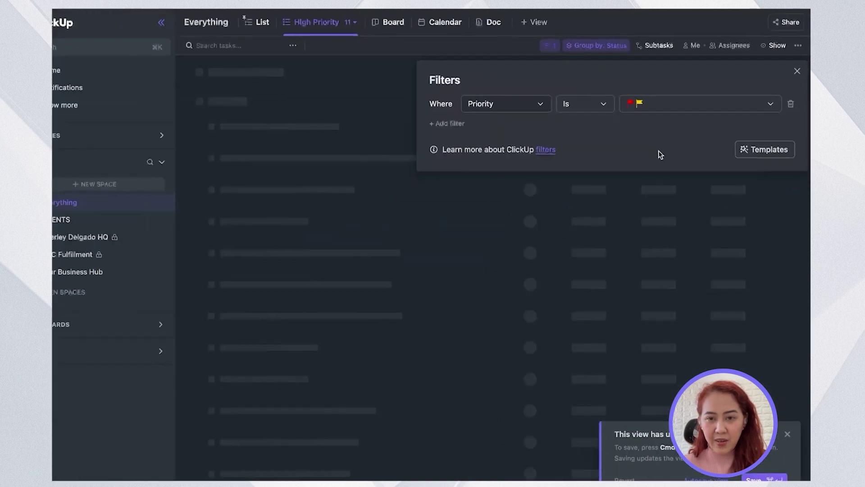
pyautogui.click(402, 102)
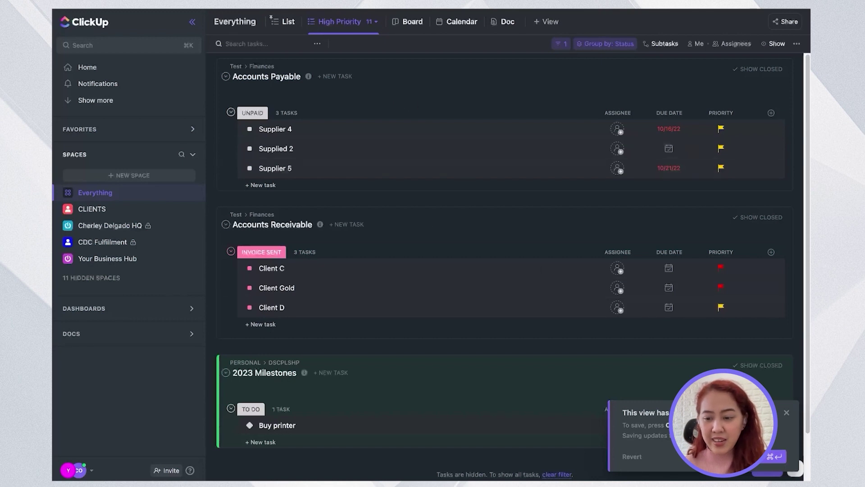
pyautogui.press('super+Return')
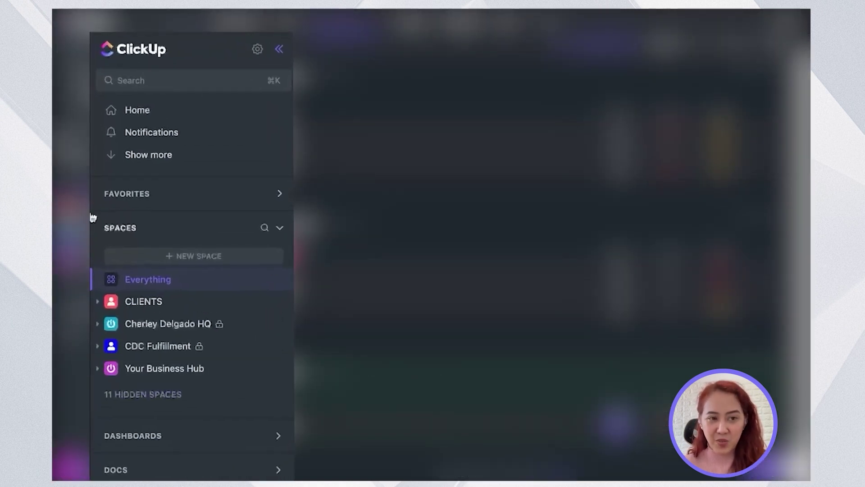
# On Home, review My Work's Comments, Done and Delegated tabs, ending on To do
pyautogui.click(133, 117)
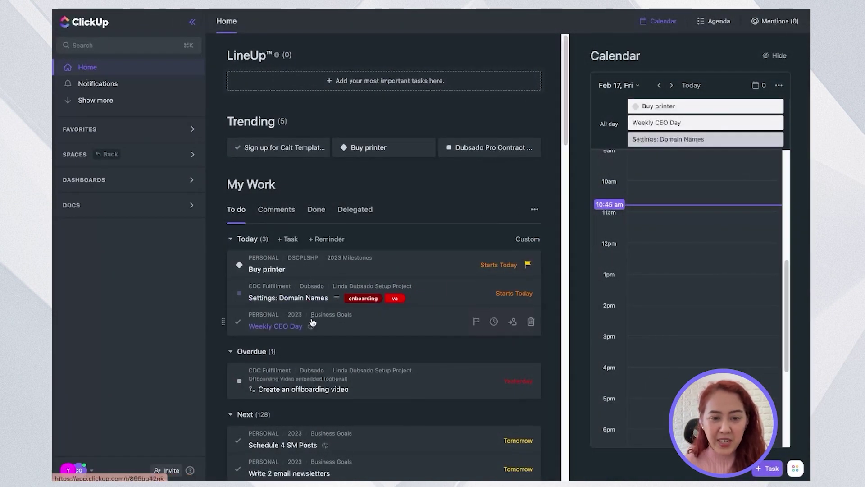
pyautogui.scroll(-1, 309, 323)
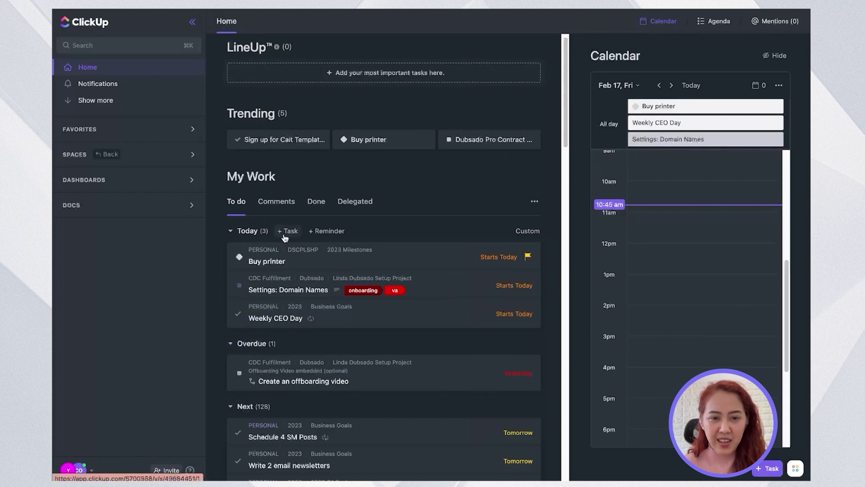
pyautogui.click(284, 201)
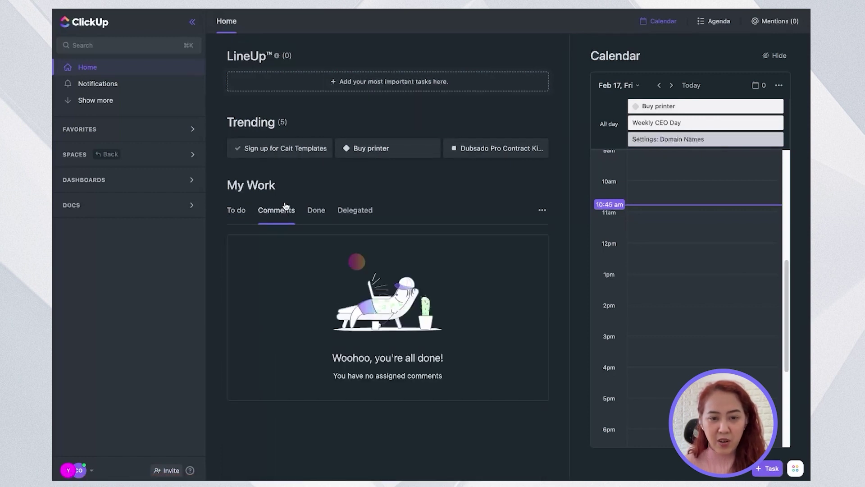
pyautogui.click(318, 212)
pyautogui.click(345, 212)
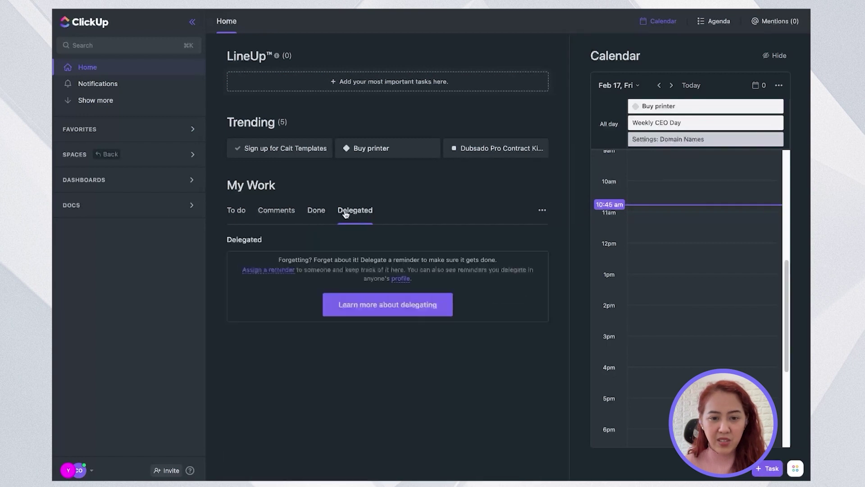
pyautogui.click(235, 212)
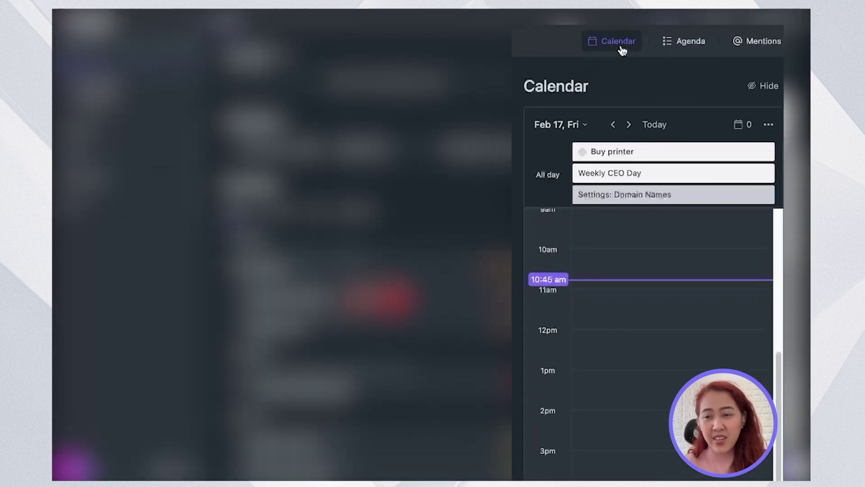
pyautogui.click(692, 48)
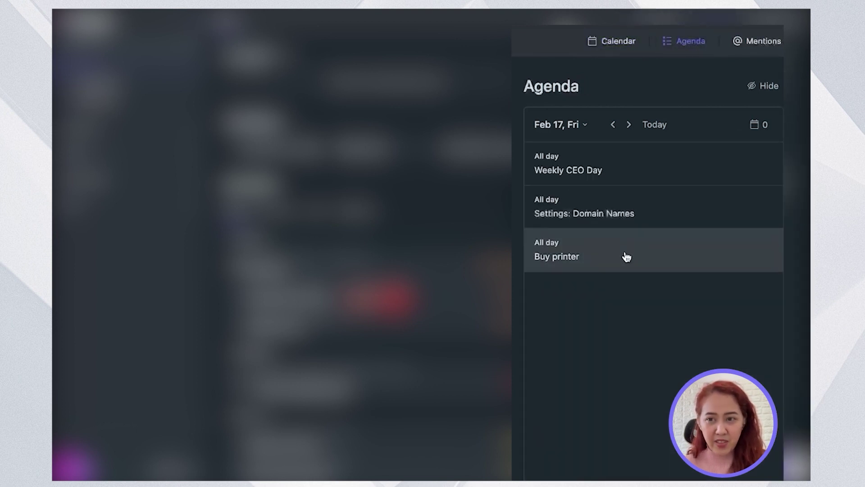
pyautogui.click(621, 45)
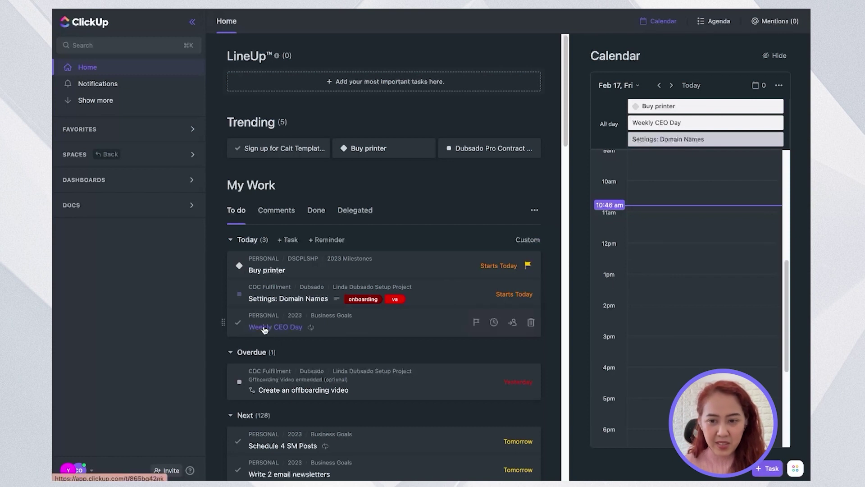
# Schedule Weekly CEO Day at 1pm, Domain Names at 2pm, offboarding video at 2:30pm, Buy printer at 5pm
pyautogui.moveTo(277, 329); pyautogui.dragTo(658, 291)
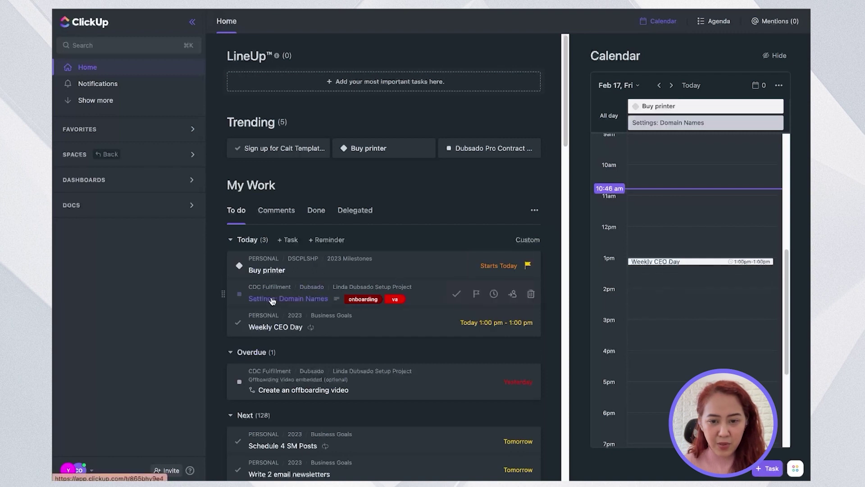
pyautogui.moveTo(271, 299); pyautogui.dragTo(655, 299)
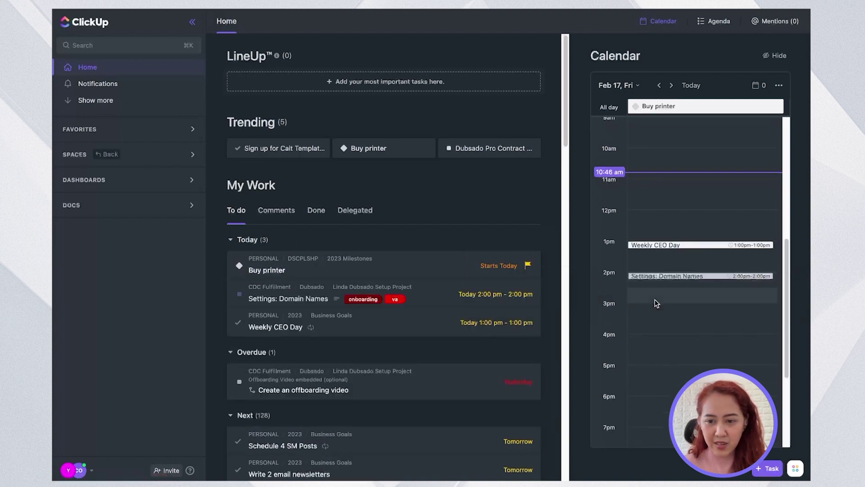
pyautogui.moveTo(261, 270); pyautogui.dragTo(648, 370)
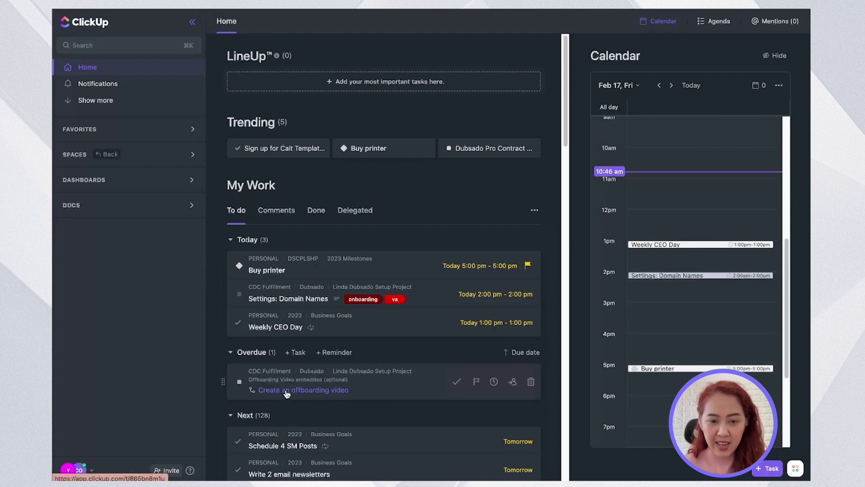
pyautogui.moveTo(285, 393); pyautogui.dragTo(658, 301)
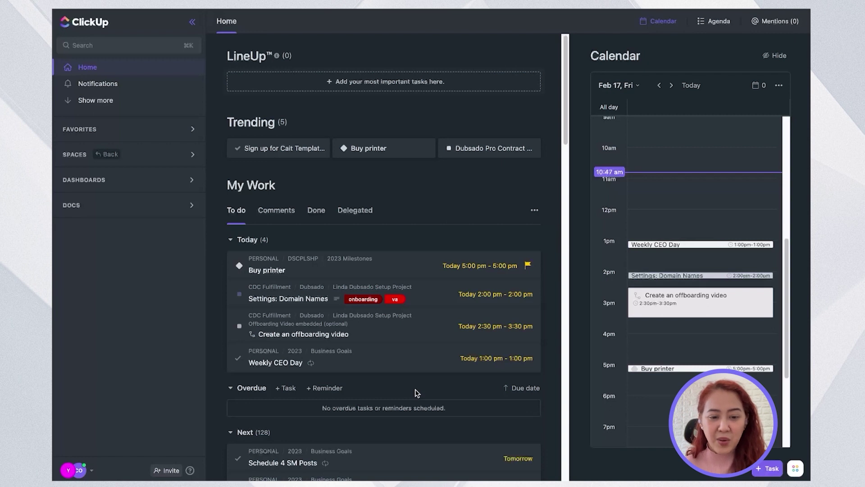
pyautogui.scroll(-3, 416, 393)
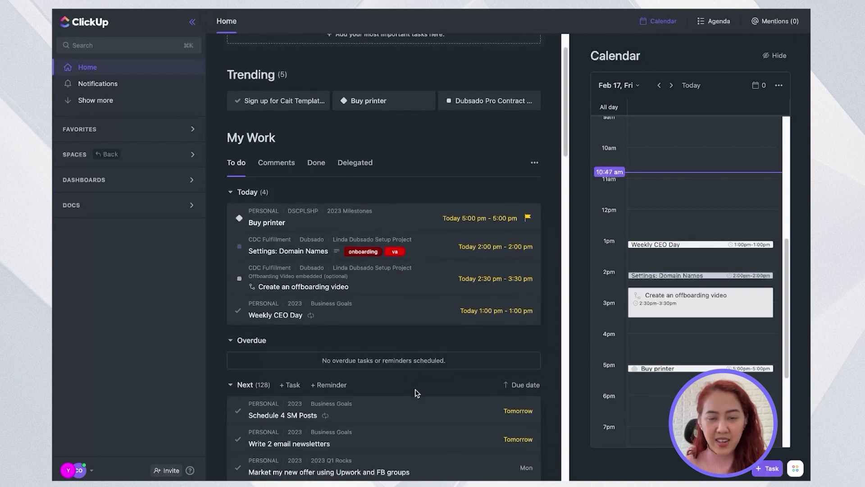
pyautogui.scroll(1, 417, 393)
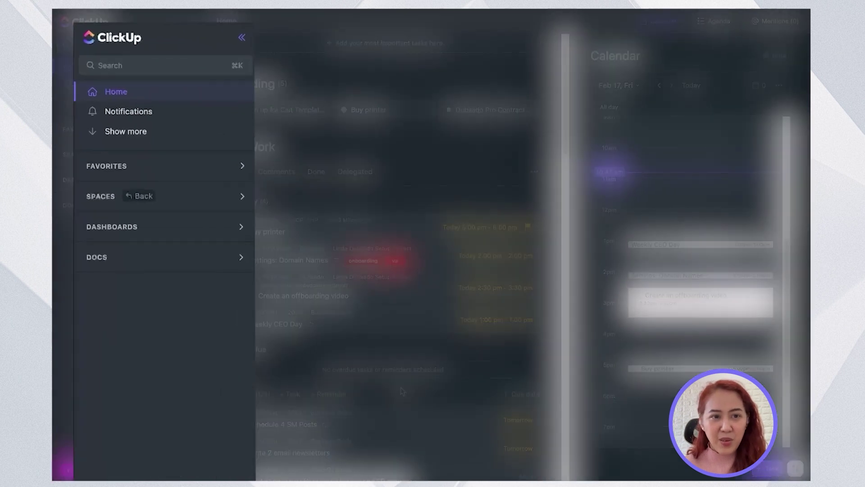
# Clear the three new notifications, then show Saturday, Feb 18 in the Home calendar
pyautogui.click(117, 85)
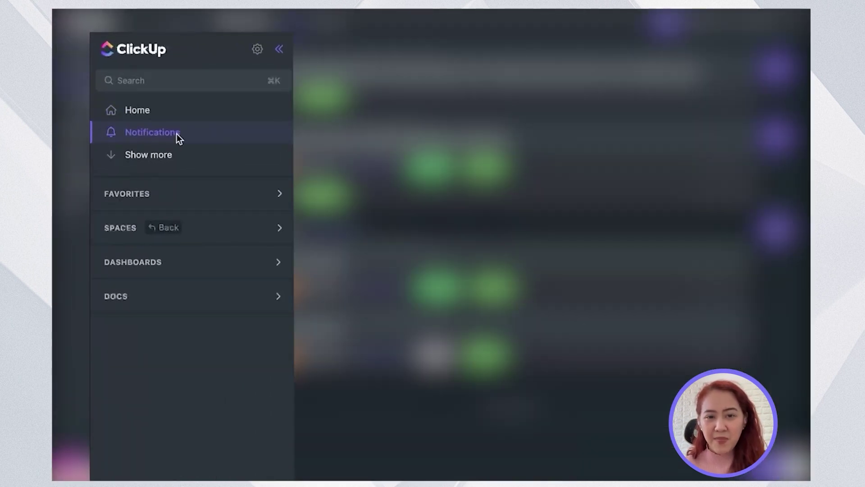
pyautogui.click(776, 68)
pyautogui.click(776, 68)
pyautogui.click(776, 64)
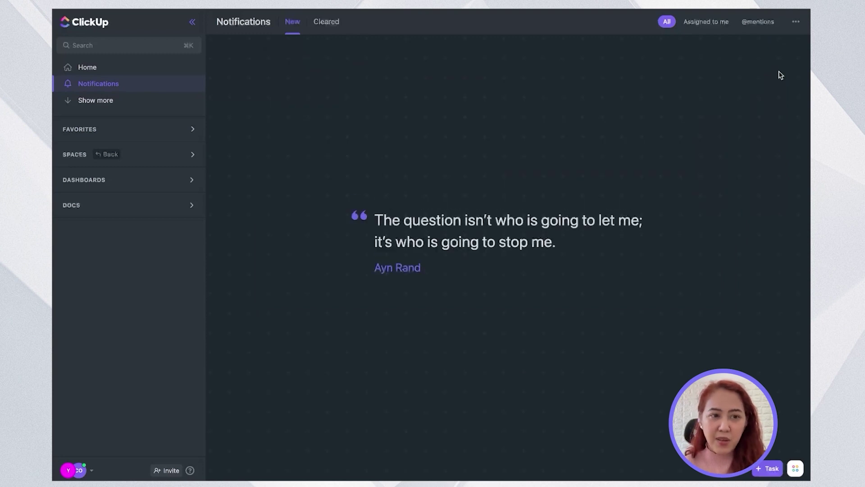
pyautogui.click(124, 70)
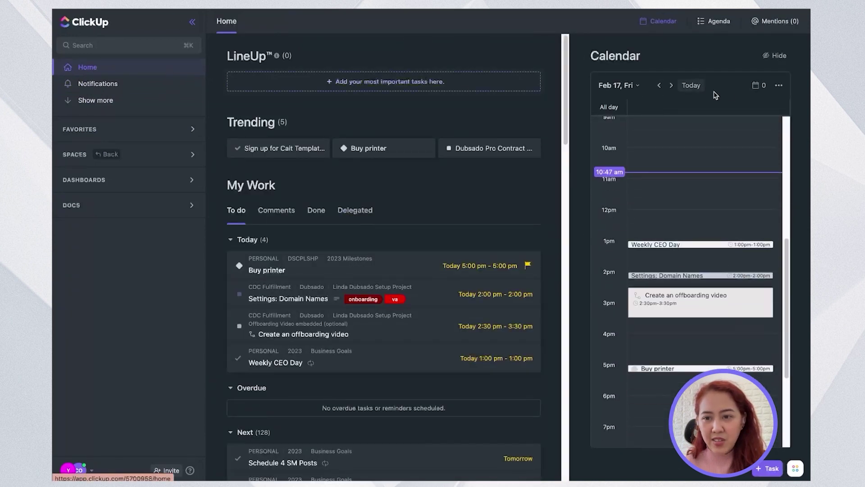
pyautogui.click(671, 86)
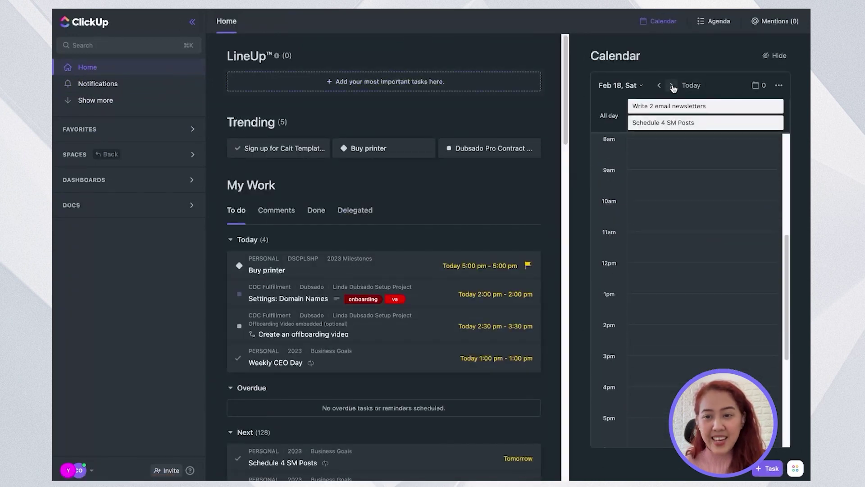